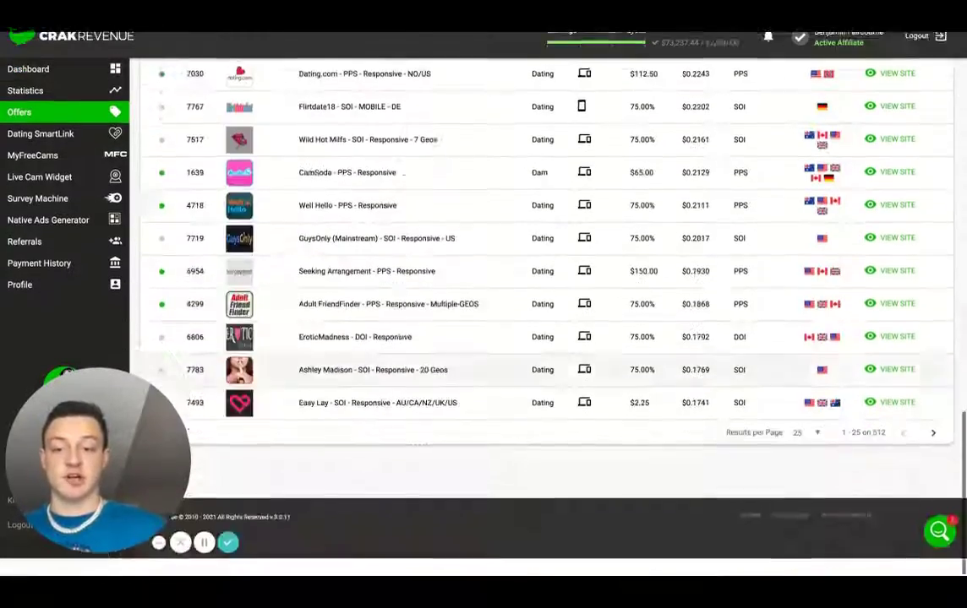
{"action": "scroll", "coordinate": [541, 338], "scroll_direction": "up", "scroll_amount": 8}
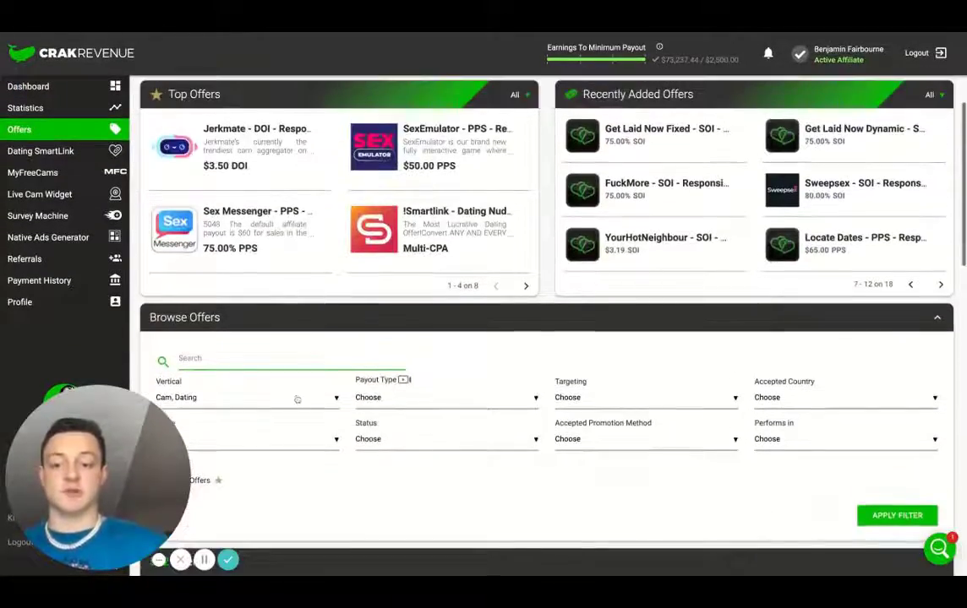
{"action": "scroll", "coordinate": [298, 398], "scroll_direction": "down", "scroll_amount": 2}
{"action": "left_click", "coordinate": [245, 270]}
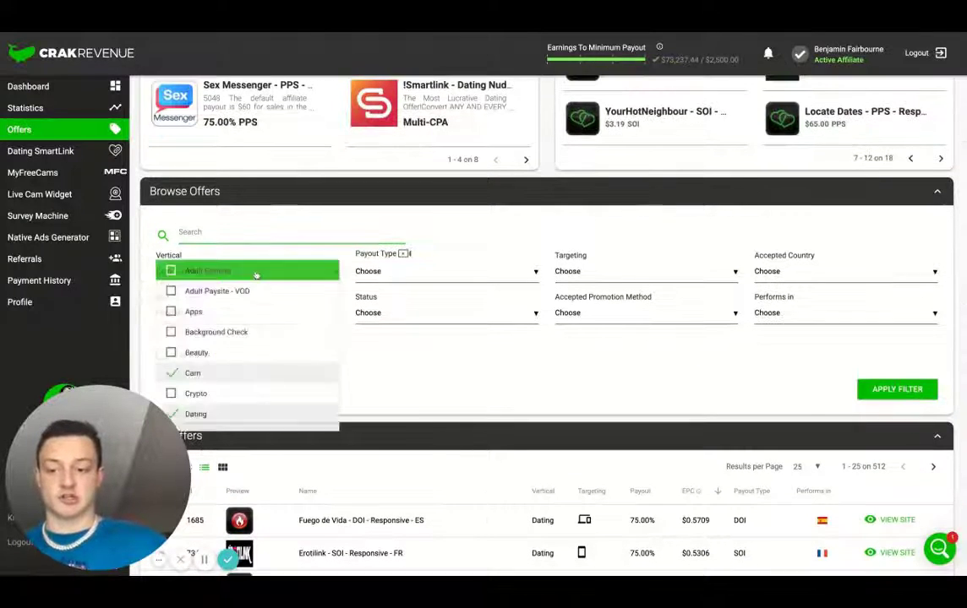
{"action": "left_click", "coordinate": [456, 369]}
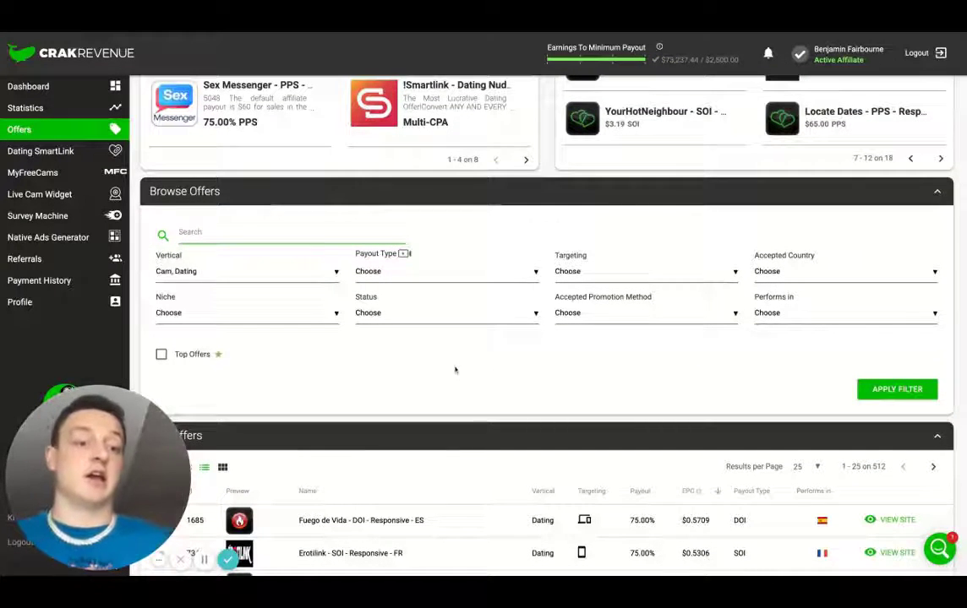
{"action": "scroll", "coordinate": [265, 244], "scroll_direction": "down", "scroll_amount": 1}
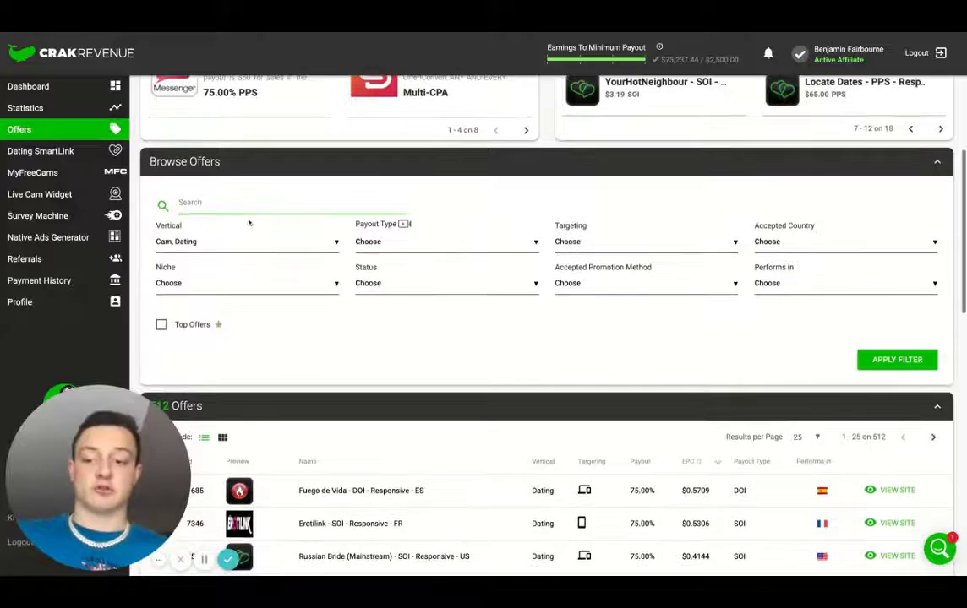
{"action": "left_click", "coordinate": [265, 243]}
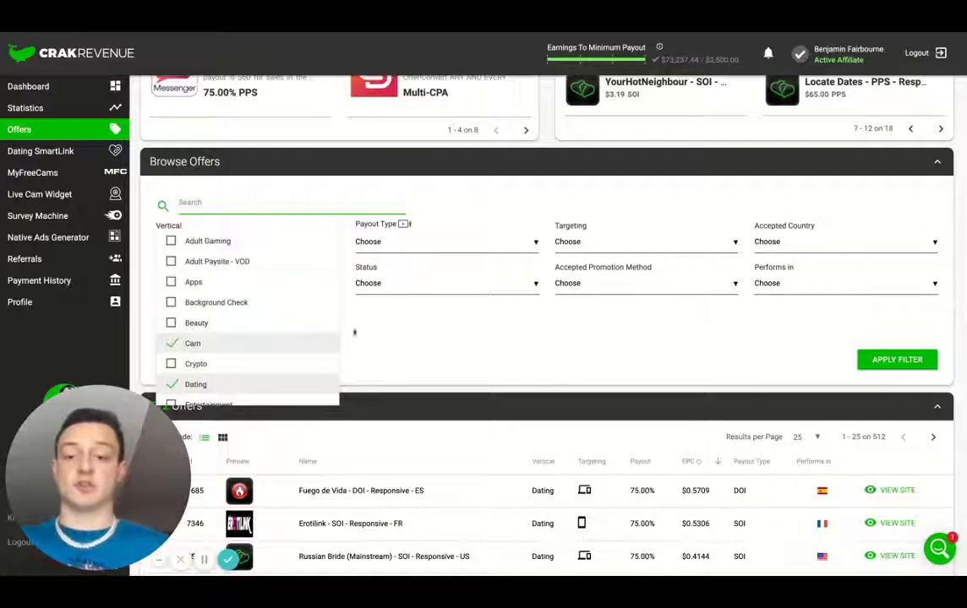
{"action": "left_click", "coordinate": [412, 359]}
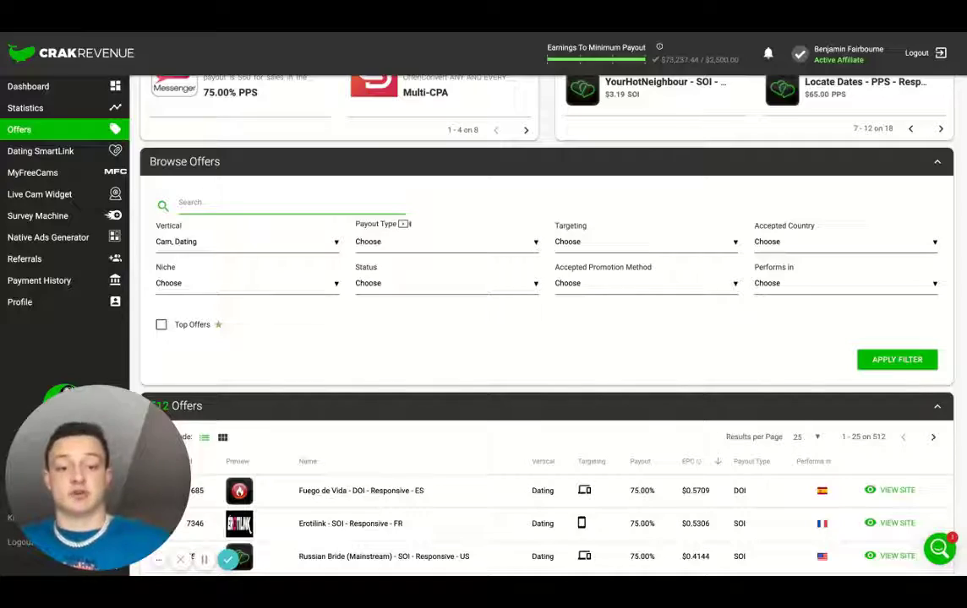
{"action": "scroll", "coordinate": [541, 296], "scroll_direction": "up", "scroll_amount": 2}
{"action": "scroll", "coordinate": [541, 296], "scroll_direction": "up", "scroll_amount": 5}
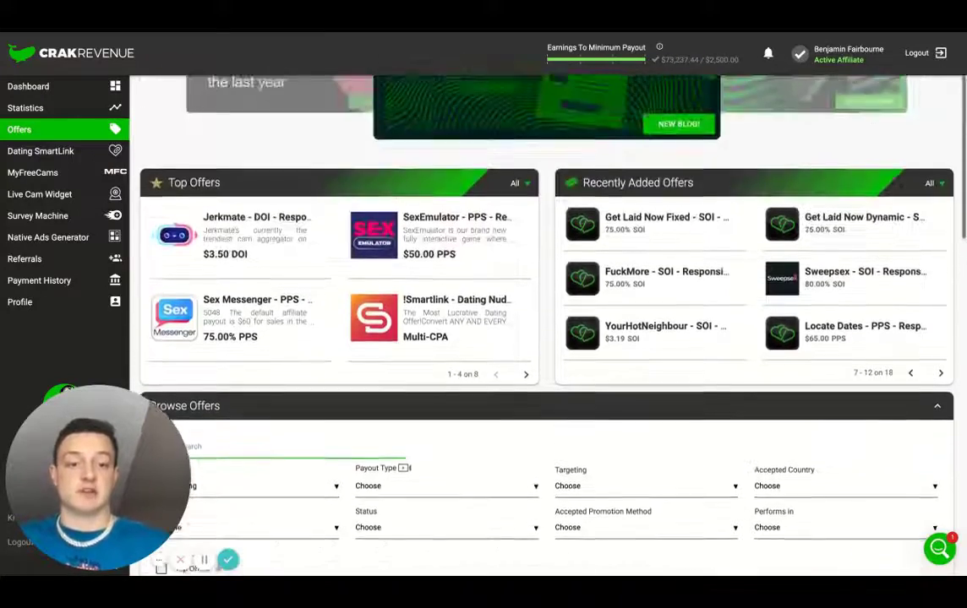
{"action": "scroll", "coordinate": [541, 296], "scroll_direction": "up", "scroll_amount": 3}
{"action": "scroll", "coordinate": [541, 295], "scroll_direction": "down", "scroll_amount": 8}
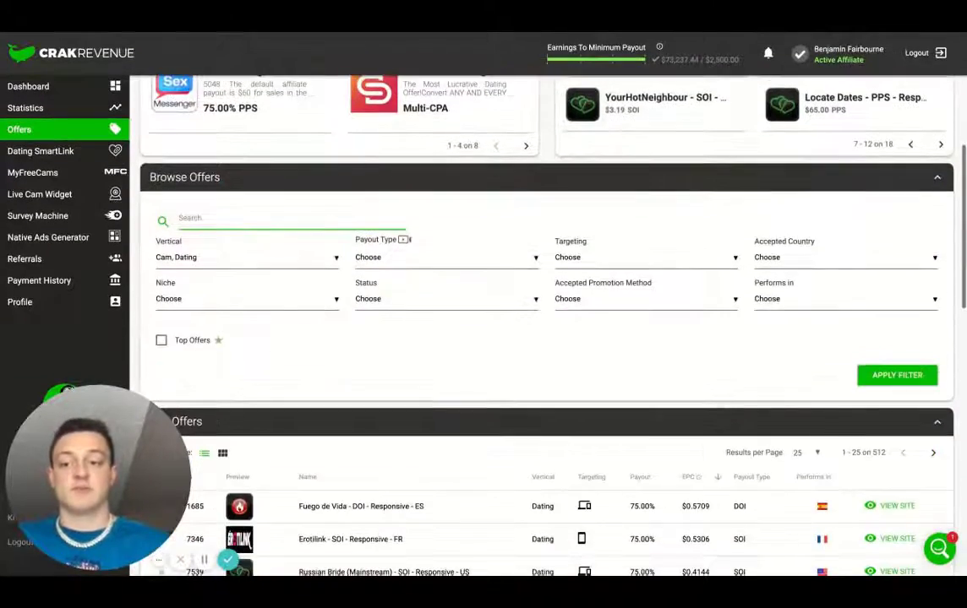
{"action": "scroll", "coordinate": [541, 296], "scroll_direction": "down", "scroll_amount": 8}
{"action": "scroll", "coordinate": [541, 296], "scroll_direction": "down", "scroll_amount": 1}
{"action": "scroll", "coordinate": [541, 296], "scroll_direction": "up", "scroll_amount": 6}
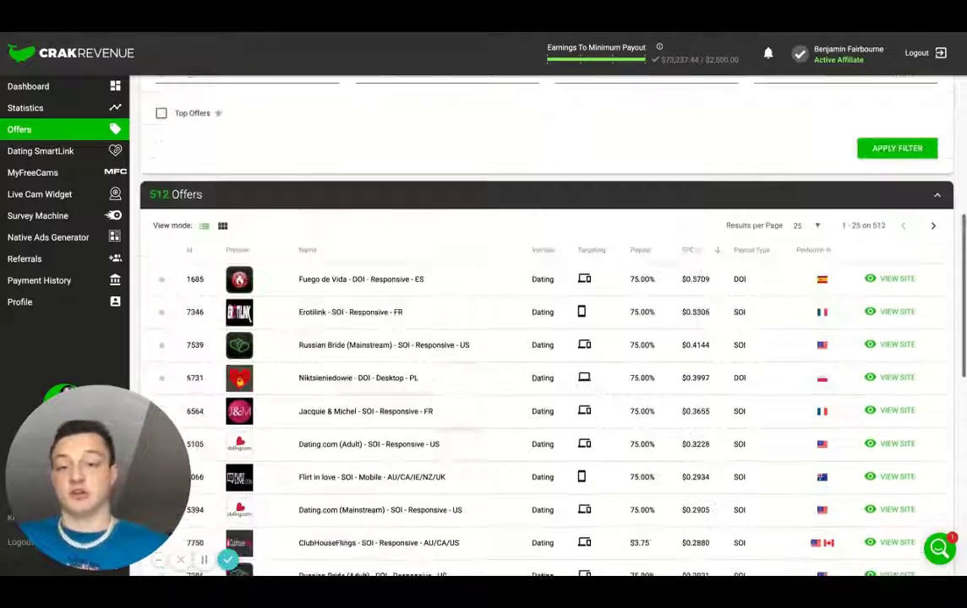
{"action": "scroll", "coordinate": [541, 296], "scroll_direction": "up", "scroll_amount": 4}
{"action": "scroll", "coordinate": [541, 296], "scroll_direction": "up", "scroll_amount": 1}
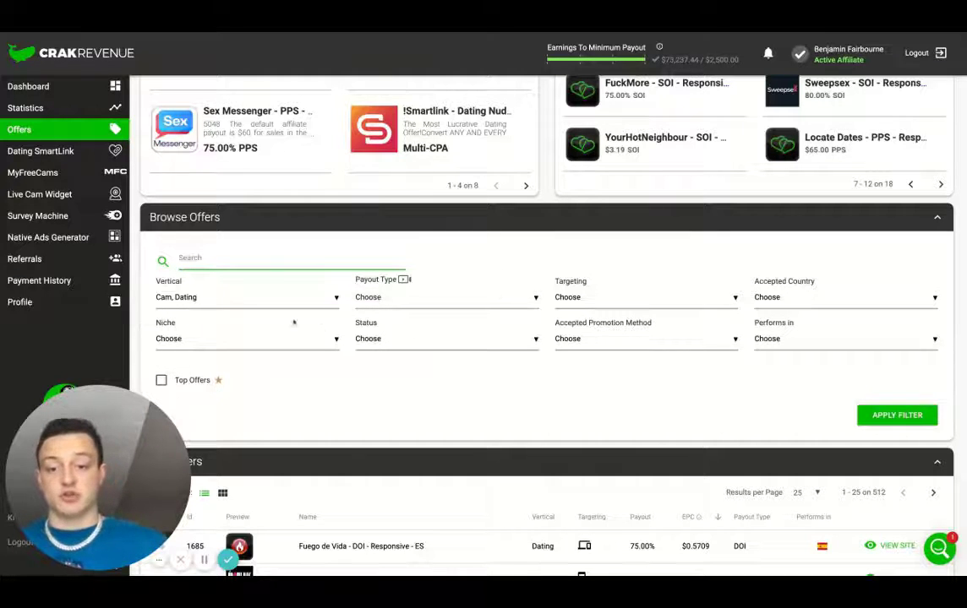
{"action": "scroll", "coordinate": [498, 243], "scroll_direction": "down", "scroll_amount": 2}
{"action": "scroll", "coordinate": [498, 253], "scroll_direction": "down", "scroll_amount": 2}
{"action": "scroll", "coordinate": [498, 253], "scroll_direction": "up", "scroll_amount": 3}
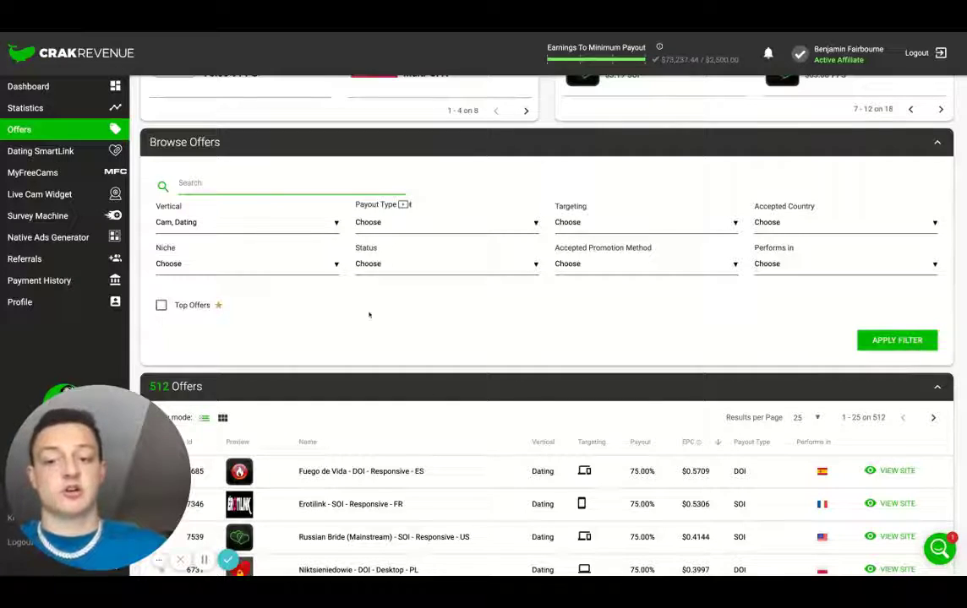
{"action": "scroll", "coordinate": [368, 375], "scroll_direction": "down", "scroll_amount": 5}
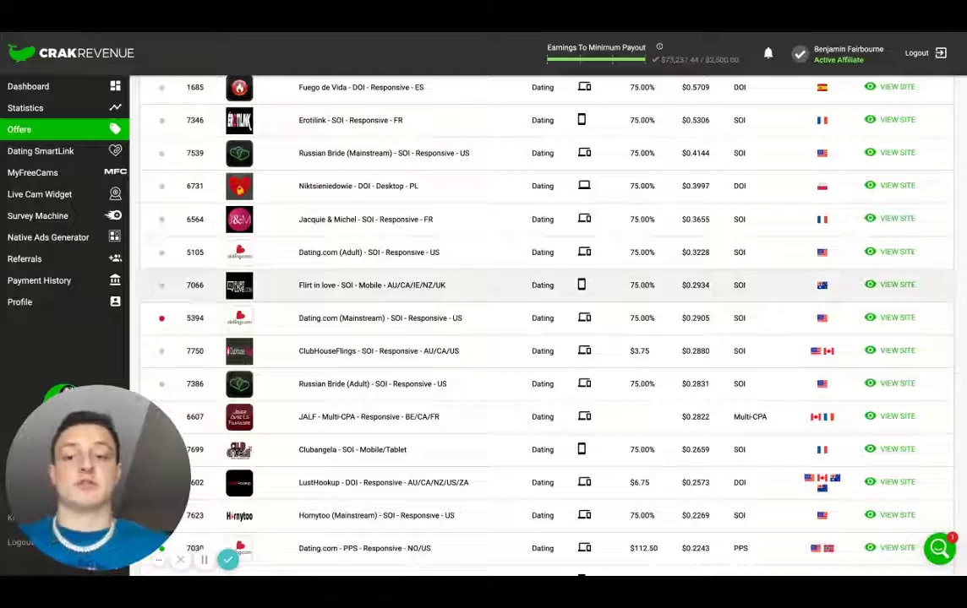
{"action": "scroll", "coordinate": [472, 340], "scroll_direction": "down", "scroll_amount": 1}
{"action": "scroll", "coordinate": [472, 340], "scroll_direction": "down", "scroll_amount": 2}
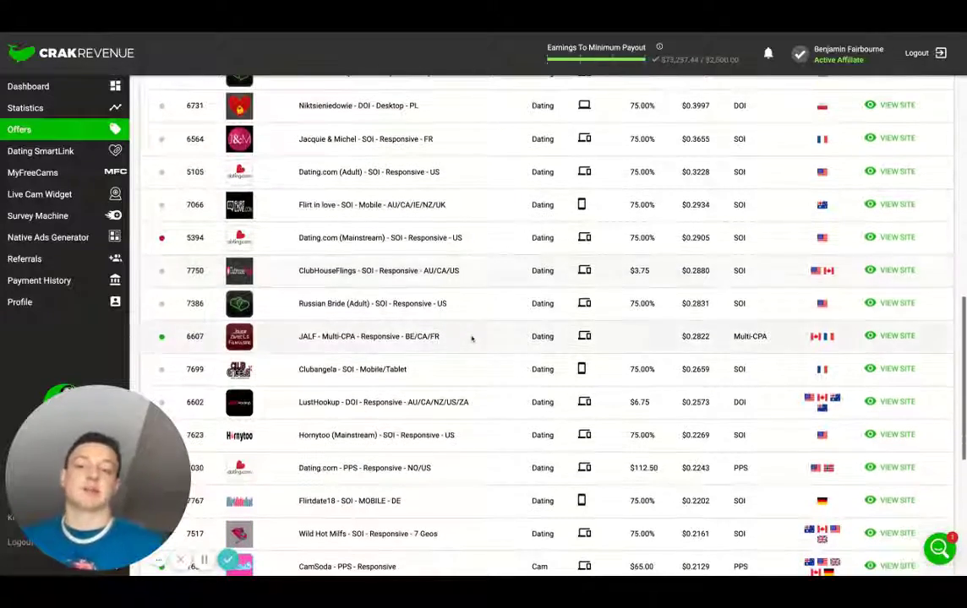
{"action": "scroll", "coordinate": [473, 339], "scroll_direction": "down", "scroll_amount": 4}
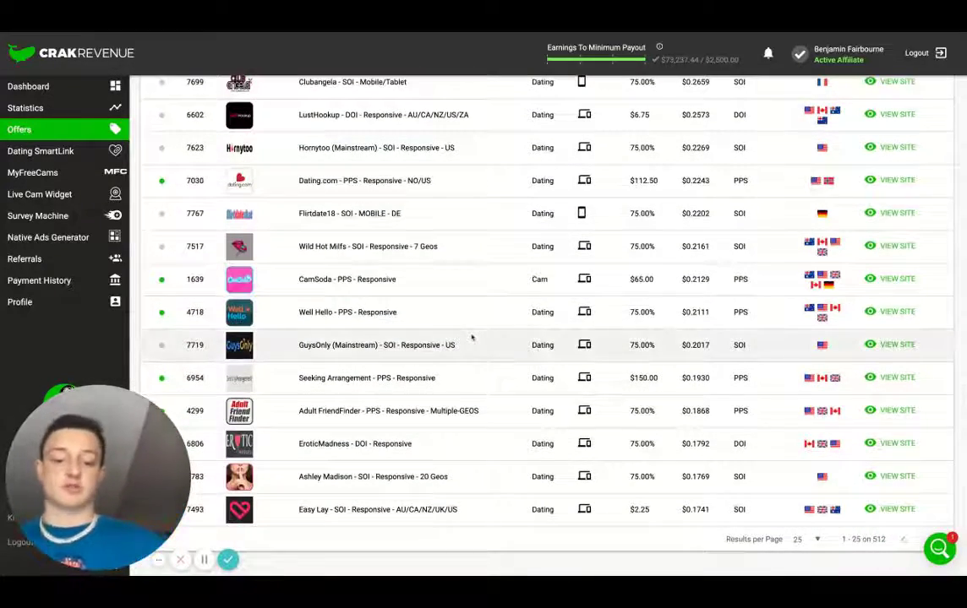
{"action": "scroll", "coordinate": [473, 339], "scroll_direction": "up", "scroll_amount": 1}
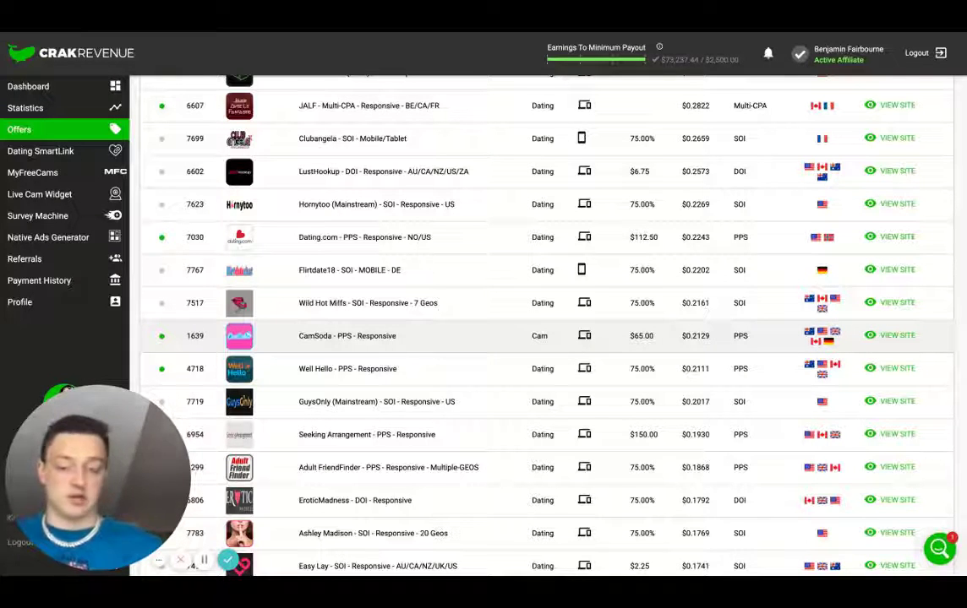
{"action": "scroll", "coordinate": [488, 259], "scroll_direction": "up", "scroll_amount": 5}
{"action": "scroll", "coordinate": [488, 258], "scroll_direction": "up", "scroll_amount": 4}
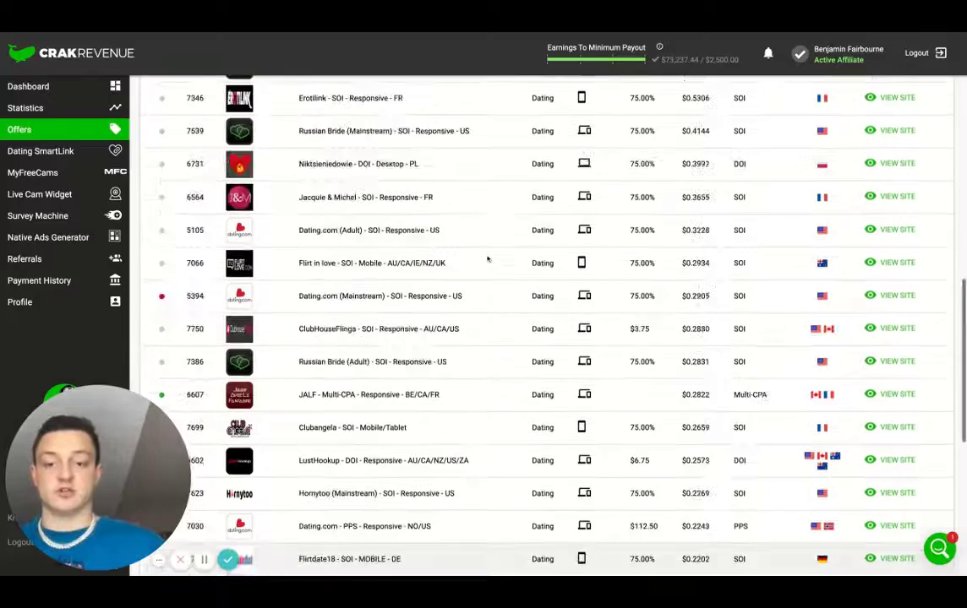
{"action": "scroll", "coordinate": [488, 259], "scroll_direction": "up", "scroll_amount": 5}
{"action": "scroll", "coordinate": [488, 258], "scroll_direction": "up", "scroll_amount": 5}
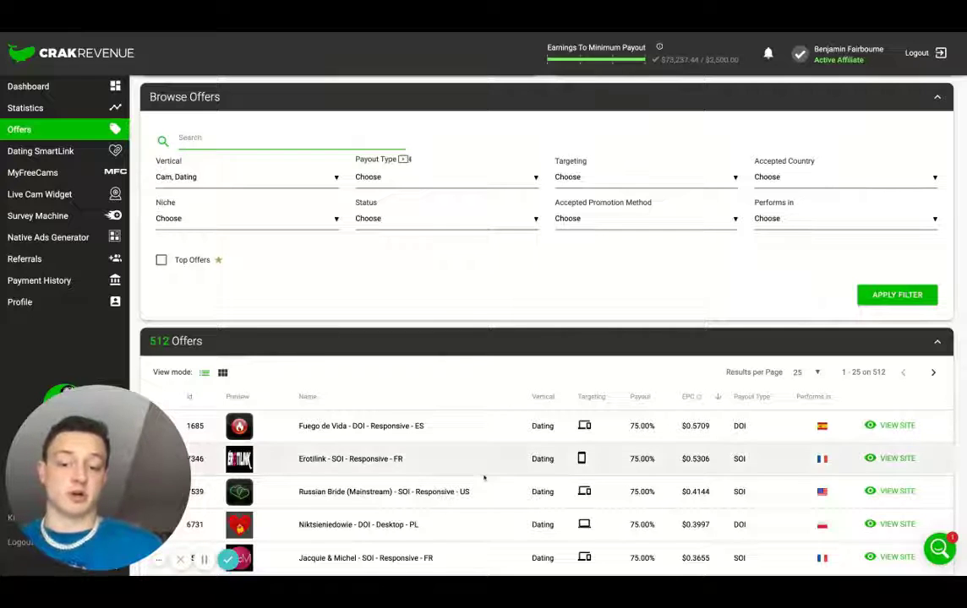
{"action": "scroll", "coordinate": [480, 458], "scroll_direction": "down", "scroll_amount": 5}
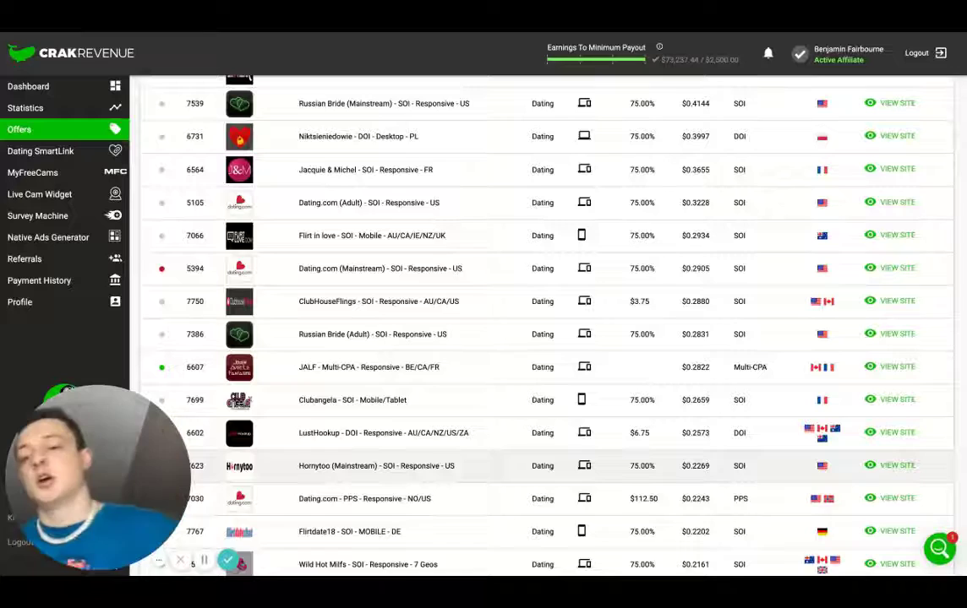
{"action": "scroll", "coordinate": [482, 451], "scroll_direction": "down", "scroll_amount": 5}
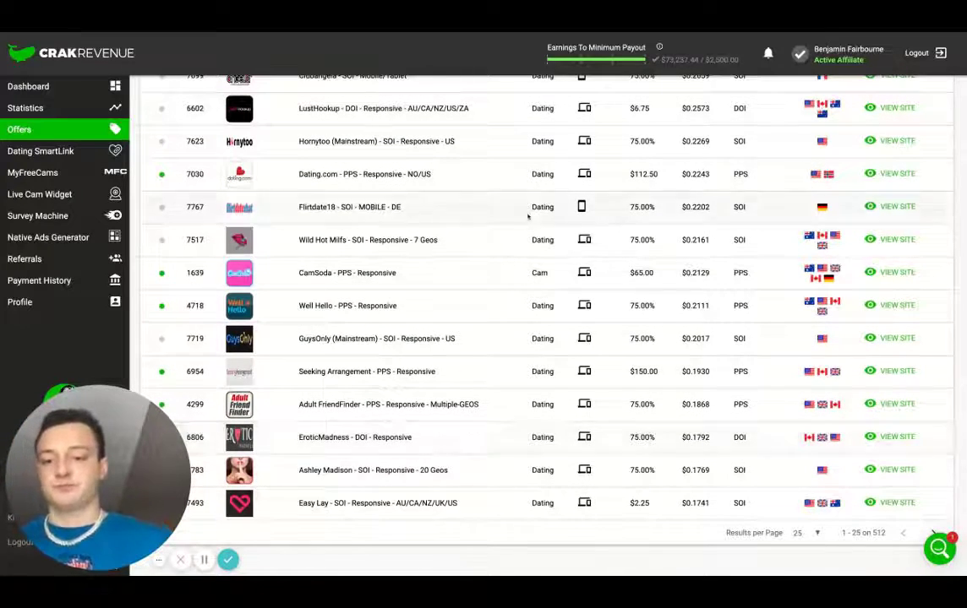
{"action": "scroll", "coordinate": [527, 217], "scroll_direction": "up", "scroll_amount": 2}
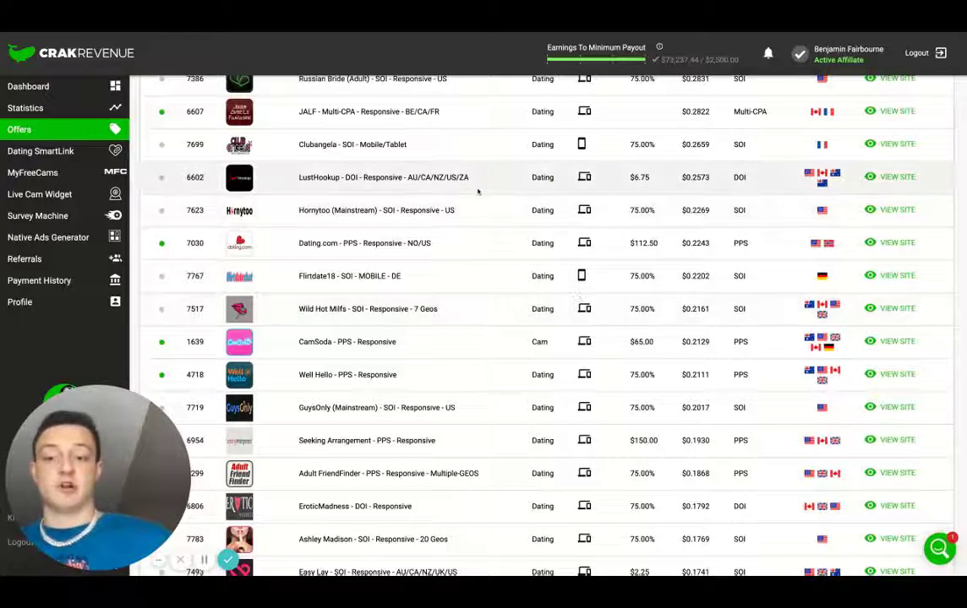
{"action": "scroll", "coordinate": [477, 192], "scroll_direction": "up", "scroll_amount": 4}
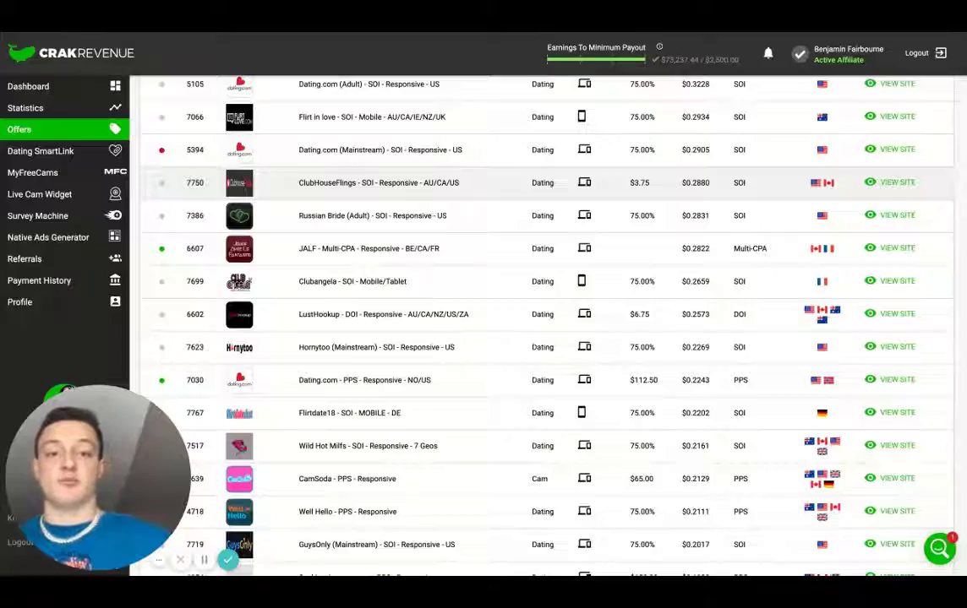
{"action": "scroll", "coordinate": [422, 197], "scroll_direction": "up", "scroll_amount": 8}
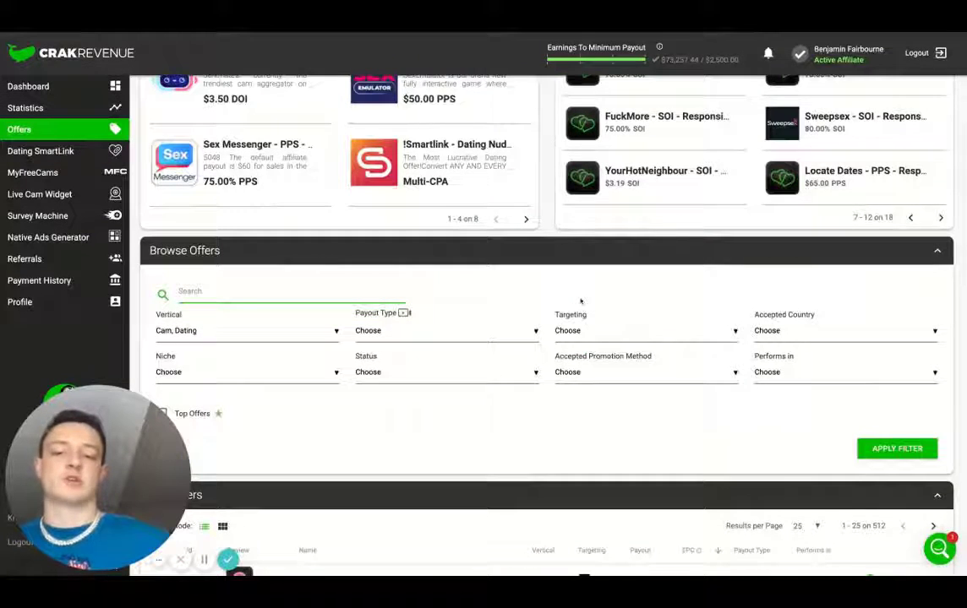
{"action": "scroll", "coordinate": [541, 338], "scroll_direction": "down", "scroll_amount": 4}
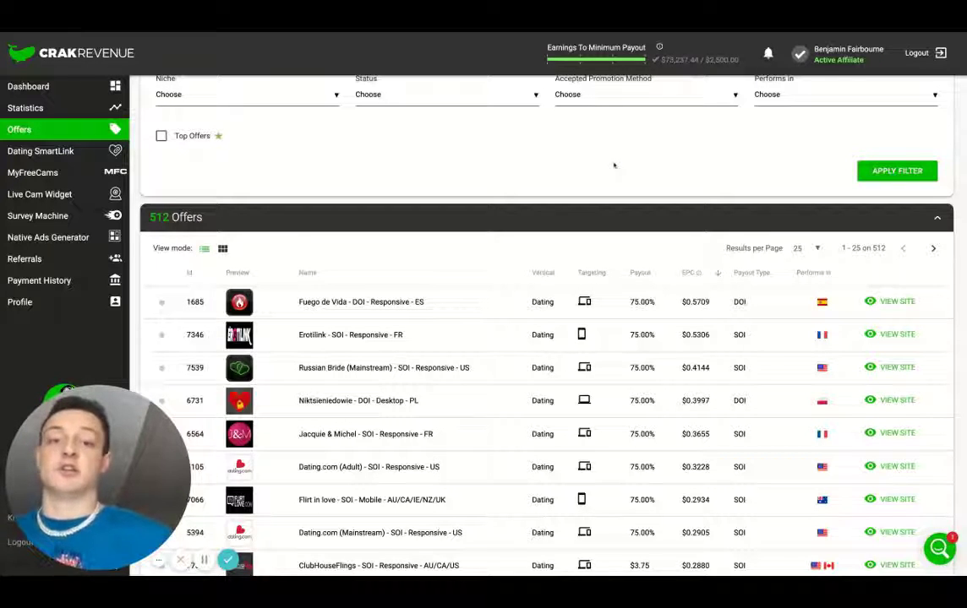
{"action": "scroll", "coordinate": [616, 213], "scroll_direction": "down", "scroll_amount": 10}
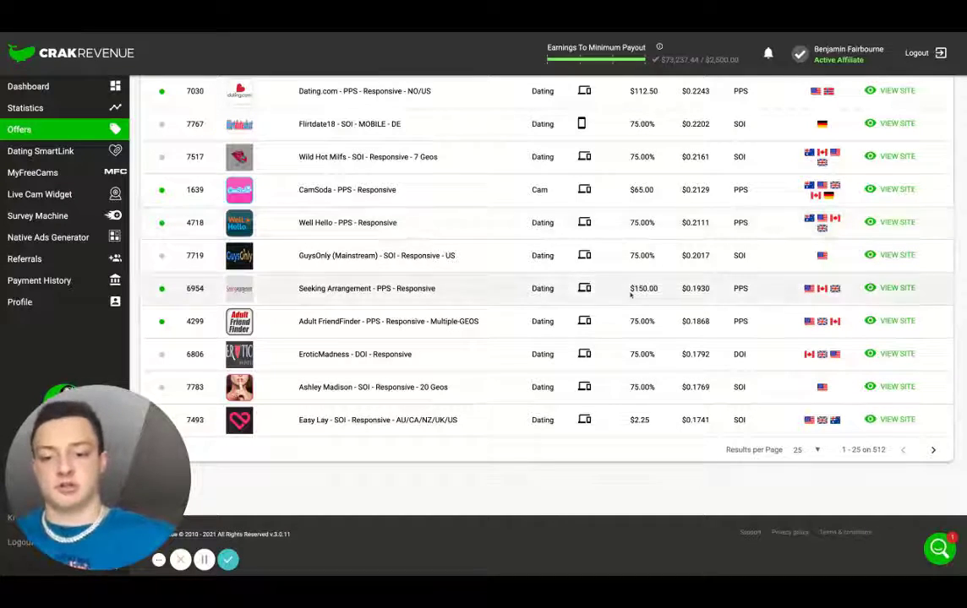
{"action": "scroll", "coordinate": [639, 305], "scroll_direction": "up", "scroll_amount": 4}
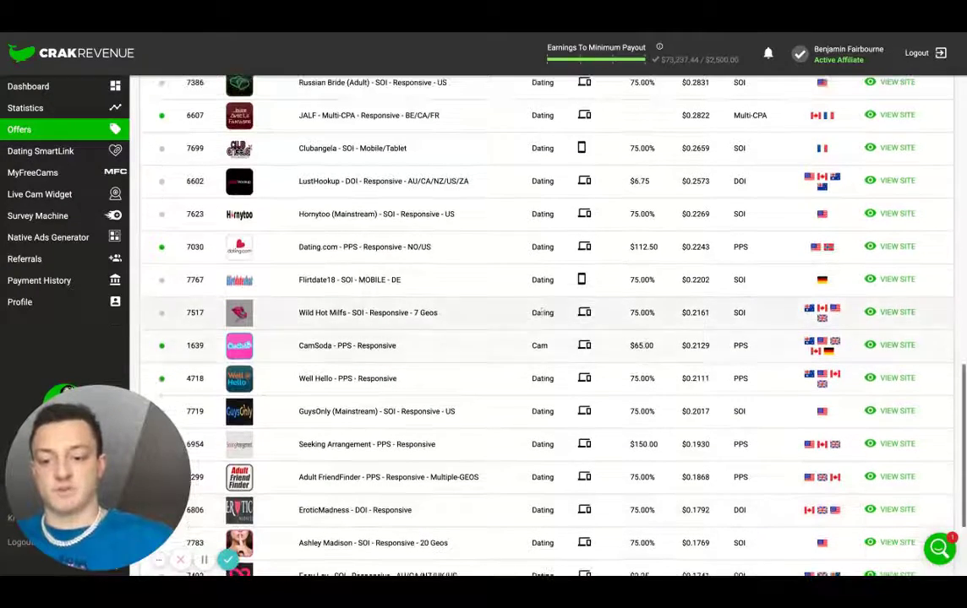
{"action": "scroll", "coordinate": [423, 266], "scroll_direction": "down", "scroll_amount": 5}
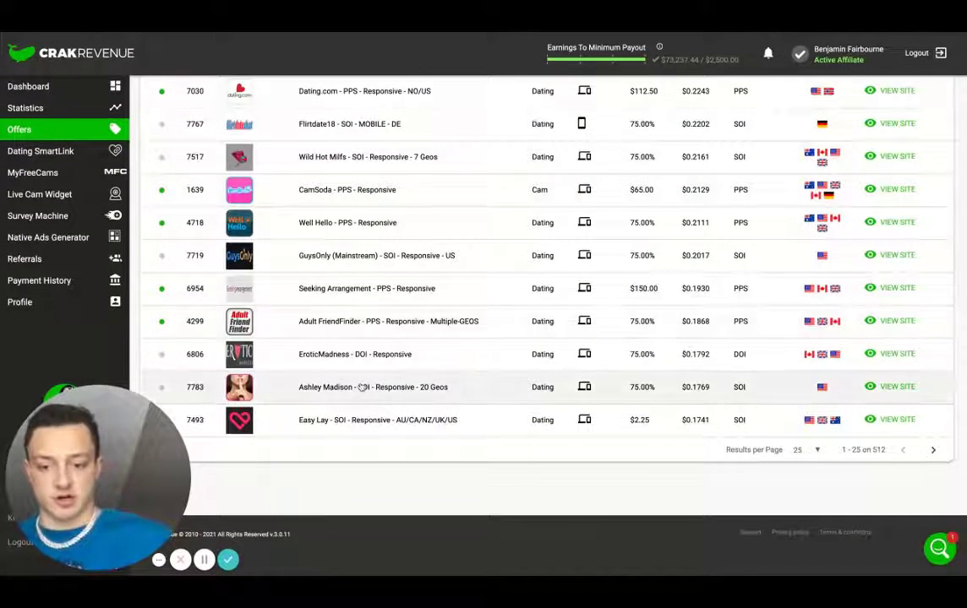
{"action": "scroll", "coordinate": [361, 381], "scroll_direction": "up", "scroll_amount": 4}
{"action": "scroll", "coordinate": [361, 380], "scroll_direction": "up", "scroll_amount": 5}
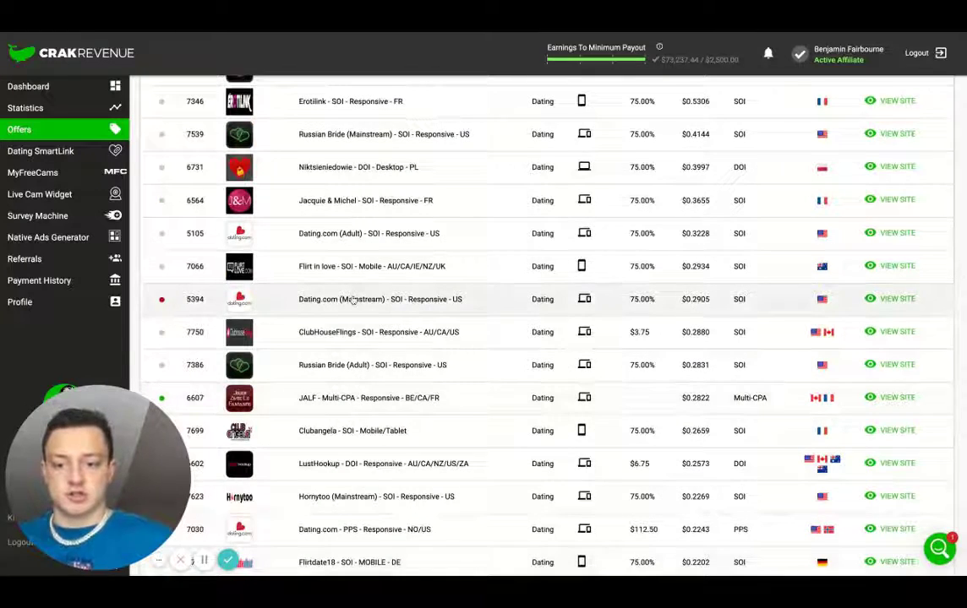
{"action": "scroll", "coordinate": [352, 299], "scroll_direction": "up", "scroll_amount": 2}
{"action": "scroll", "coordinate": [372, 279], "scroll_direction": "up", "scroll_amount": 3}
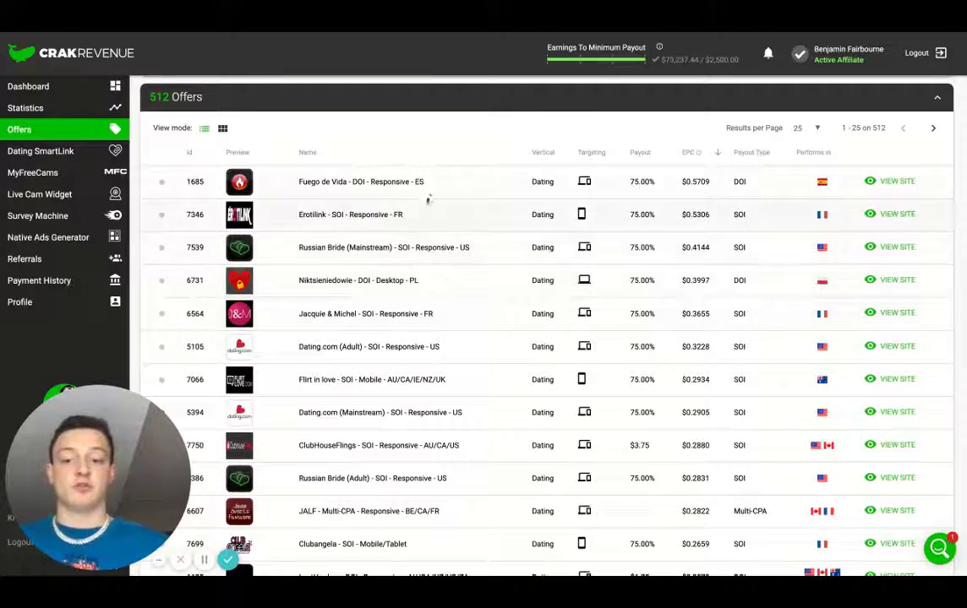
{"action": "scroll", "coordinate": [495, 309], "scroll_direction": "down", "scroll_amount": 5}
{"action": "scroll", "coordinate": [495, 309], "scroll_direction": "down", "scroll_amount": 5}
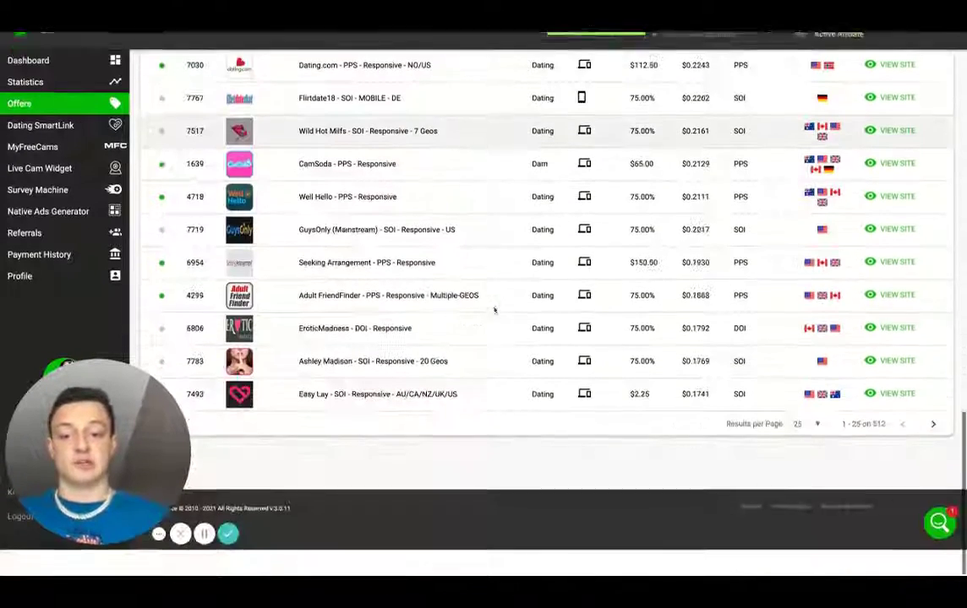